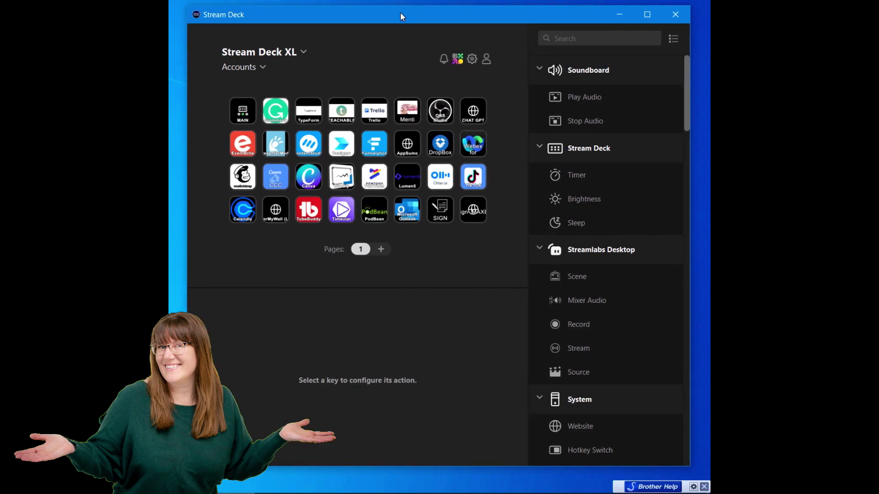
- Dismiss the Software Update notice and drop down the Stream Deck XL profile list
drag(400, 12, 404, 12)
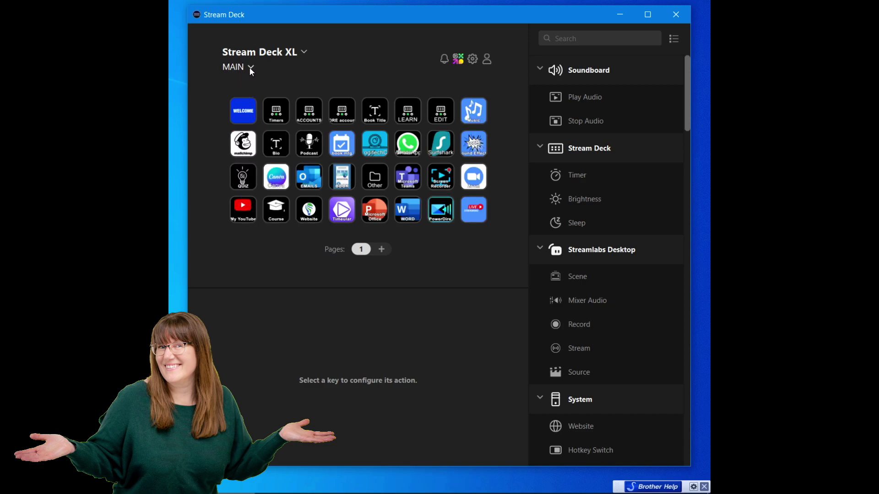
click(251, 67)
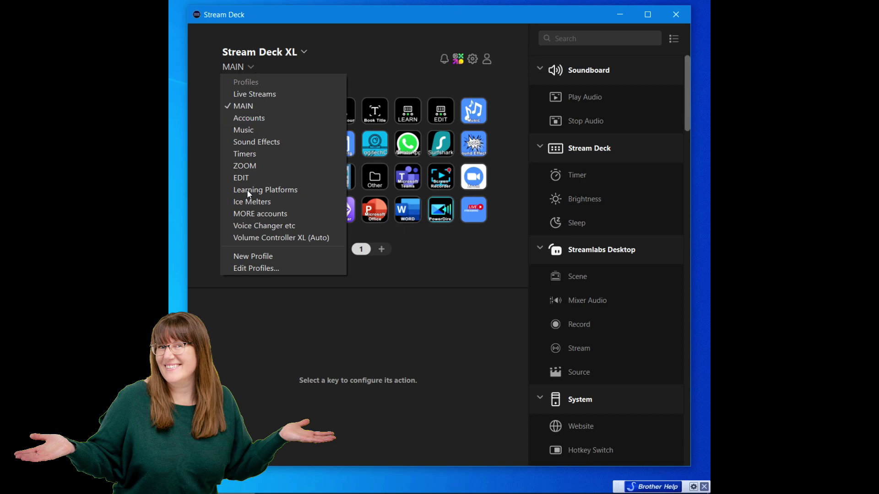
- Open Edit Profiles in Preferences and reveal the profile options menu with Backup All
click(252, 269)
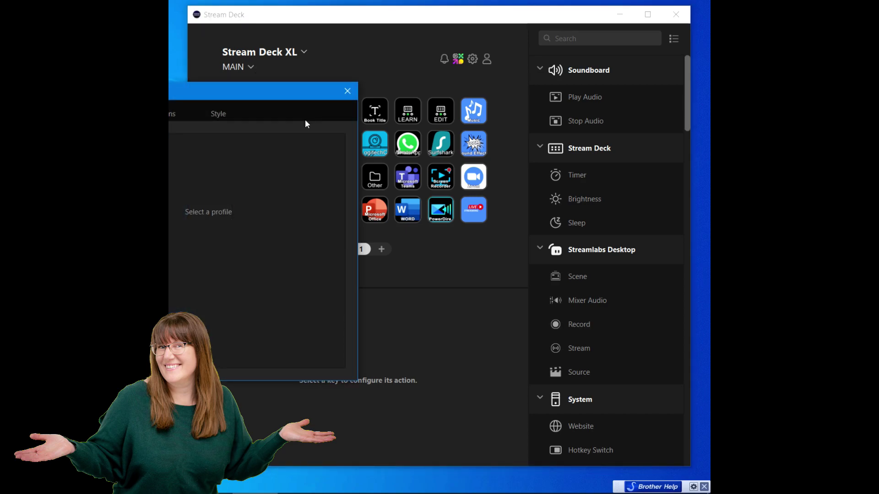
drag(245, 93, 536, 87)
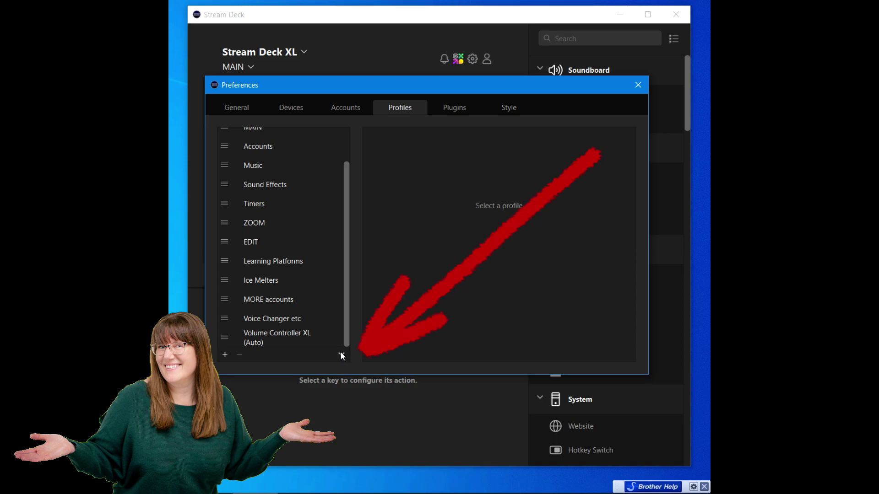
scroll(350, 297, up, 1)
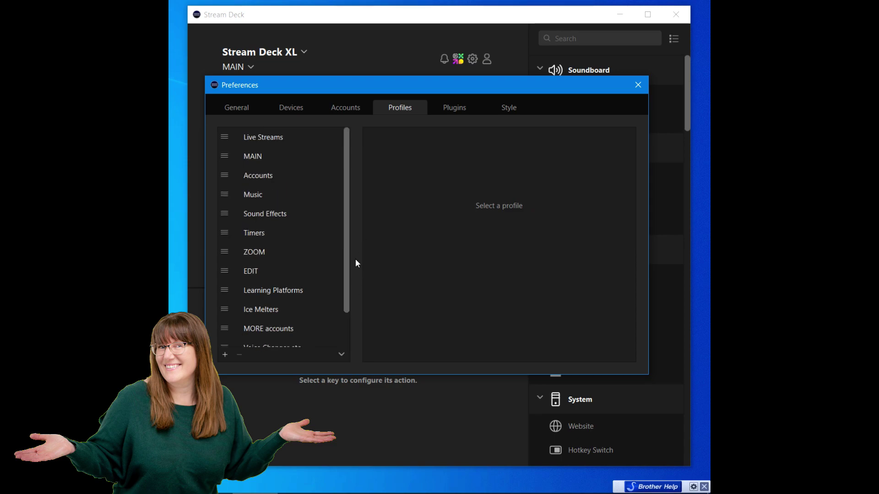
scroll(344, 337, down, 1)
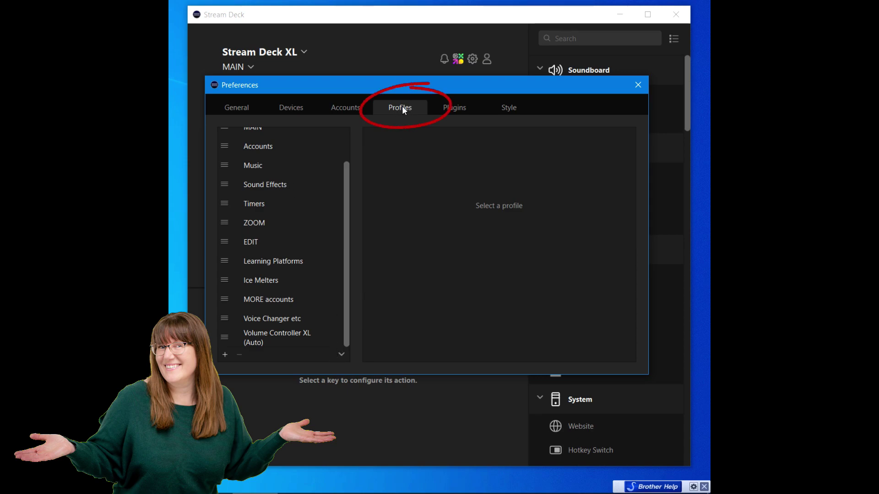
click(341, 355)
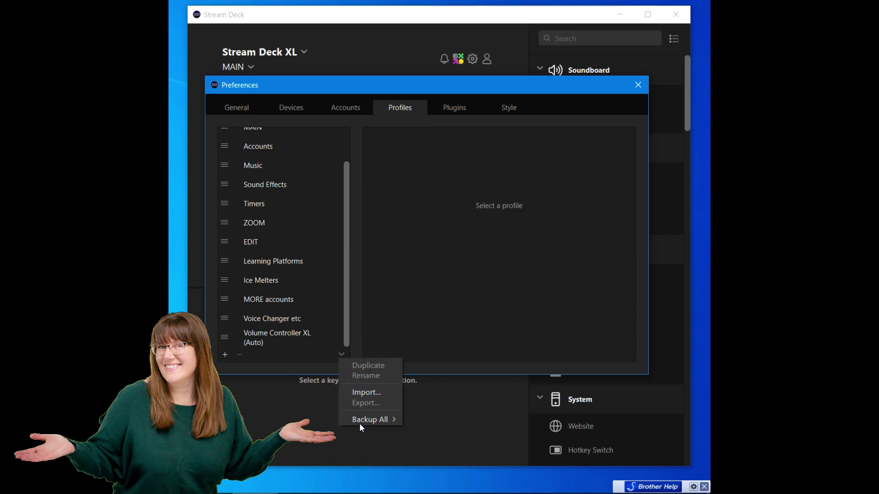
- Back up all profiles as 'Stream Deck - 18-04-2024 - 09-18' in Desktop\streamdeck
mouse_move(362, 419)
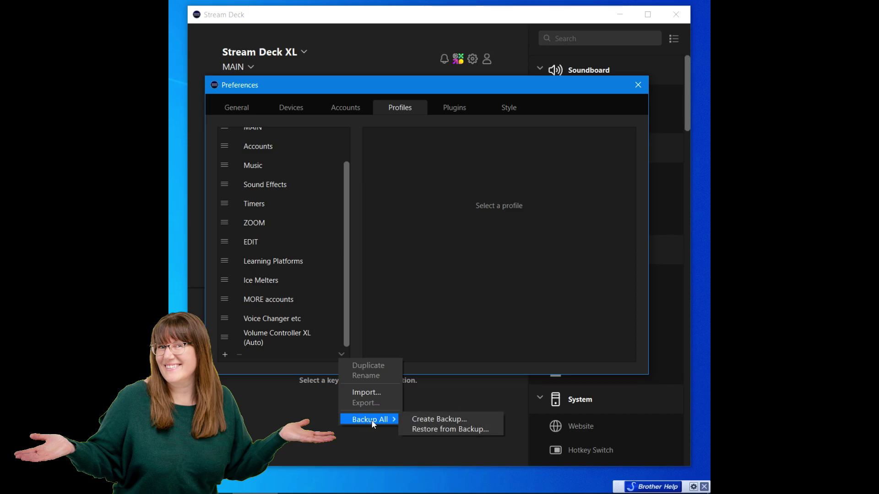
click(444, 419)
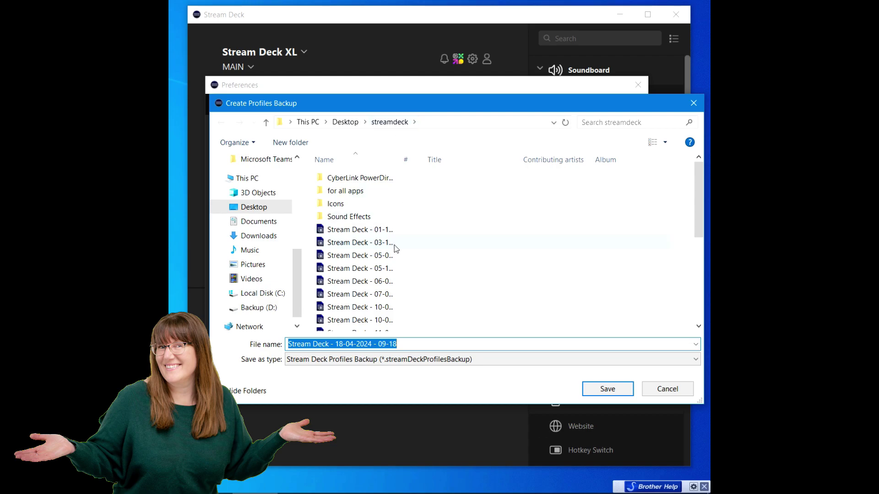
scroll(378, 268, down, 5)
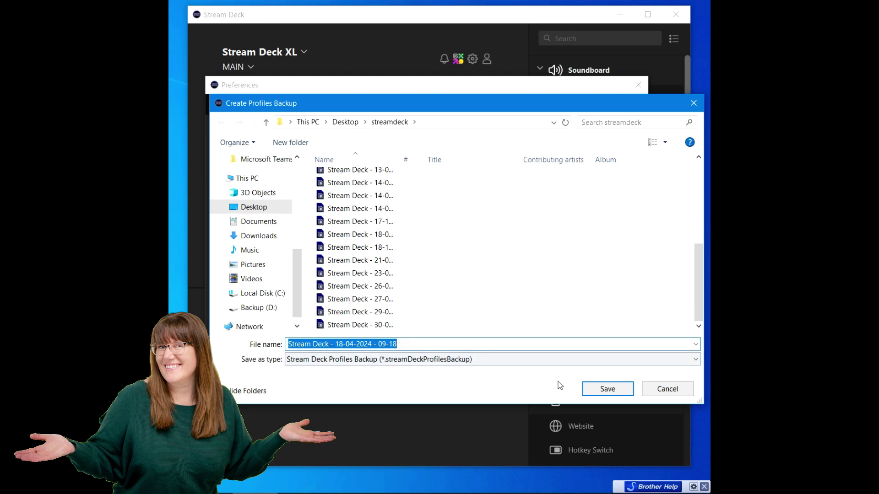
click(604, 390)
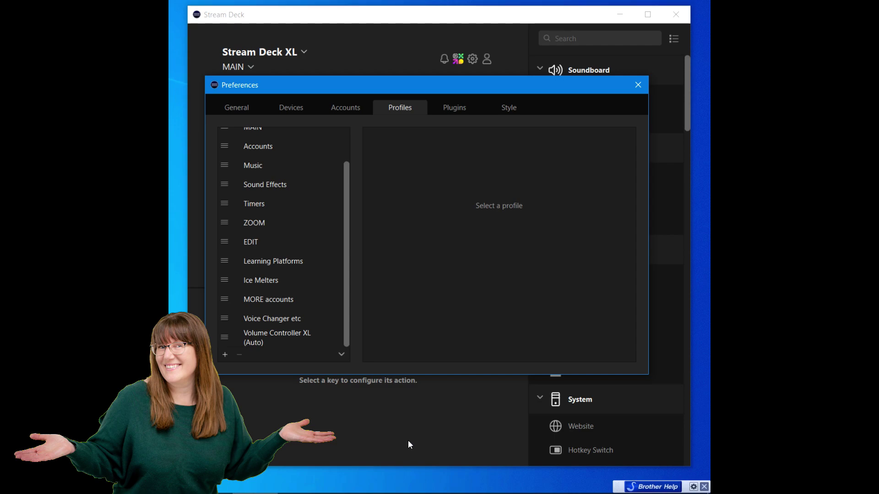
- Close Preferences and Stream Deck, then download the 6.6.0 update to launch its setup wizard
click(641, 90)
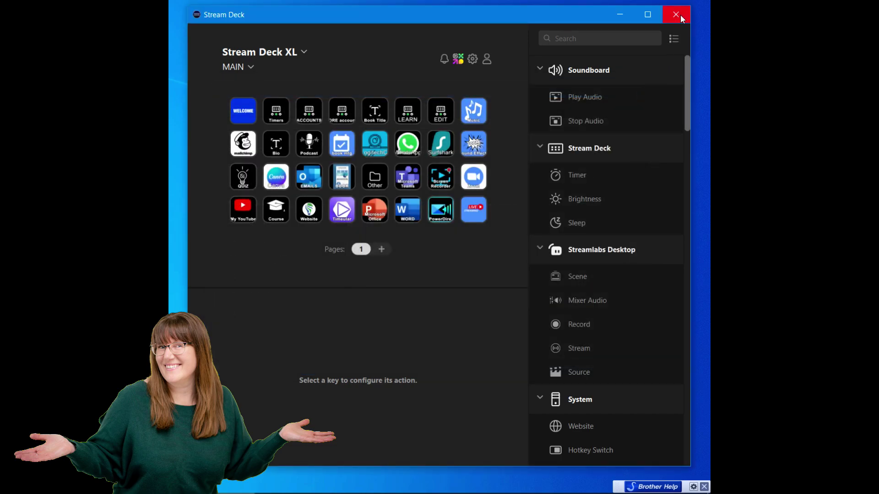
click(676, 14)
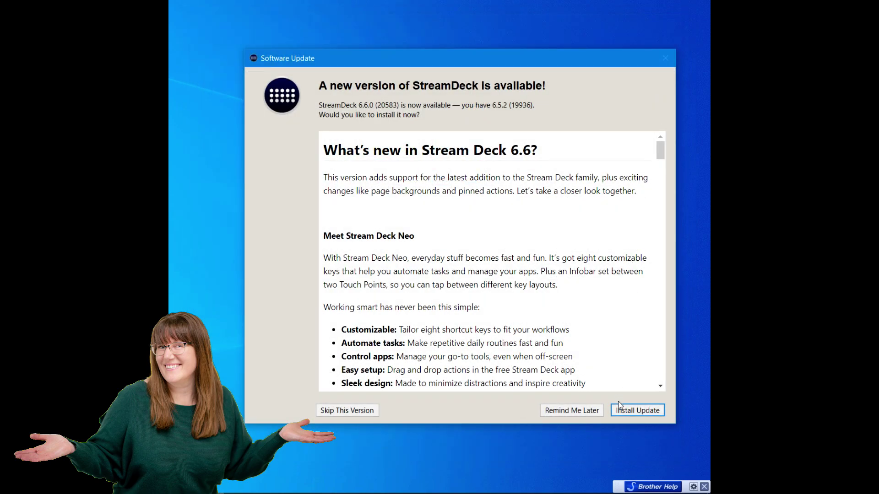
click(633, 411)
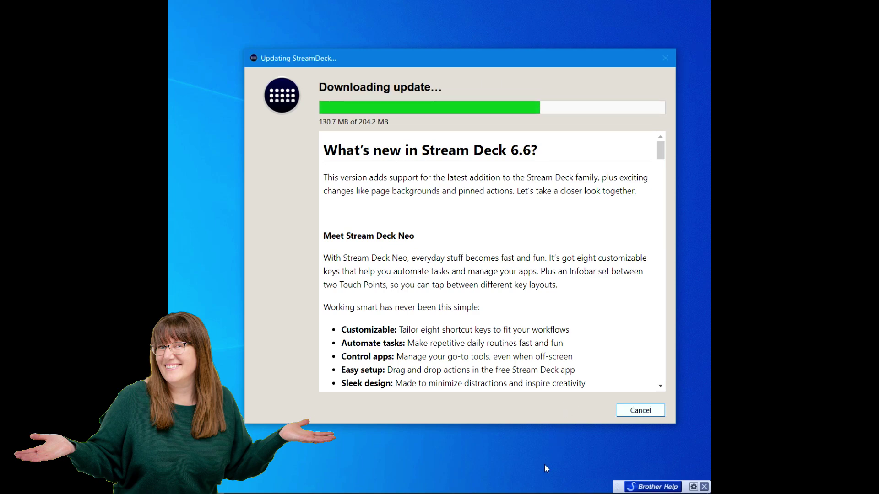
mouse_move(507, 492)
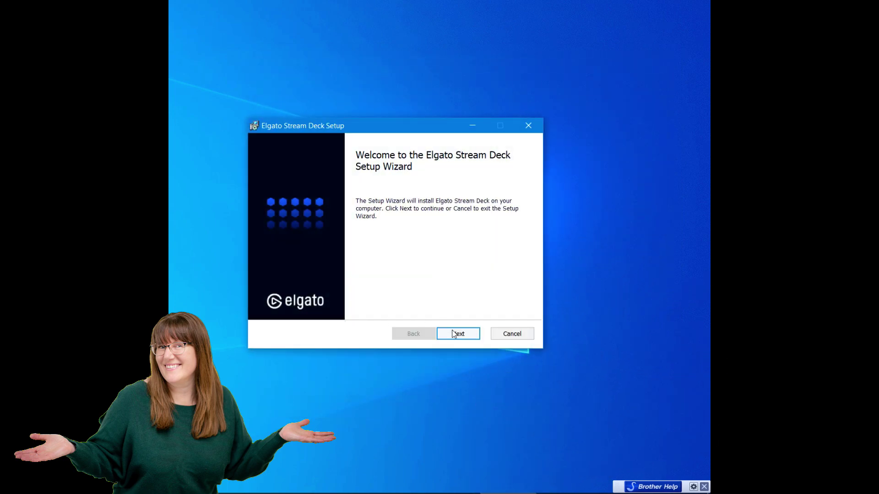
- Get past the setup welcome page and accept the license agreement
click(453, 334)
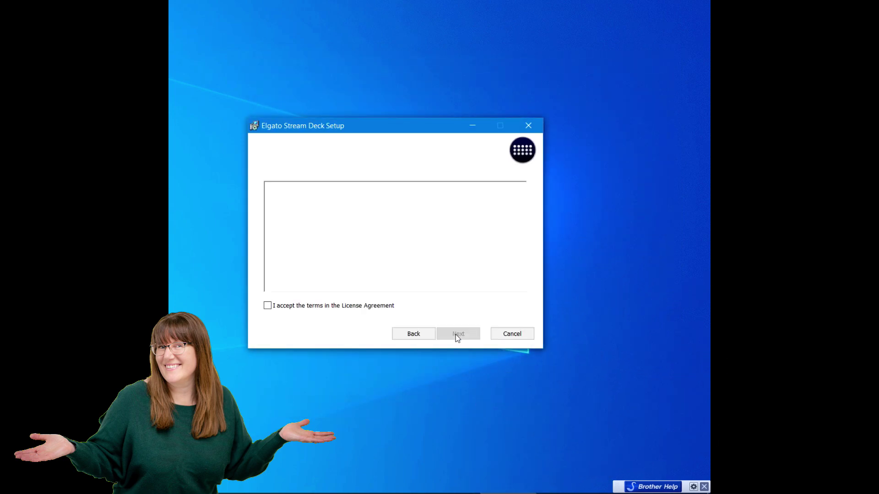
click(268, 306)
scroll(498, 229, down, 5)
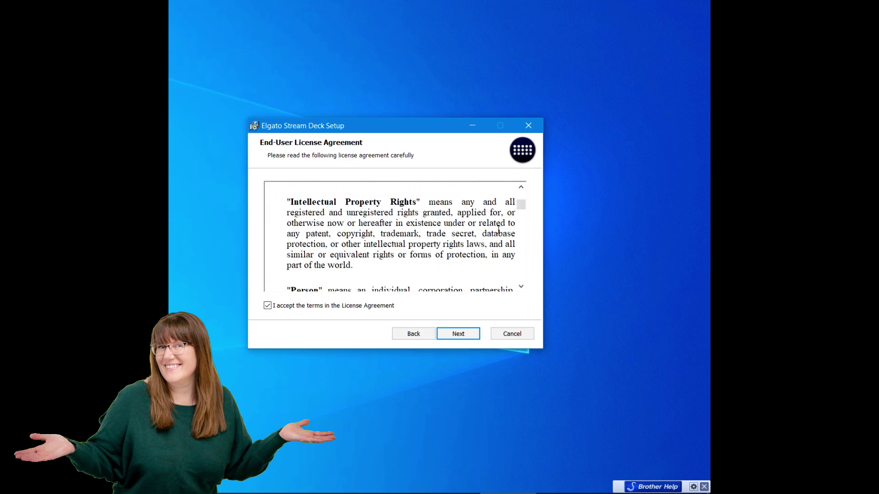
scroll(499, 230, down, 15)
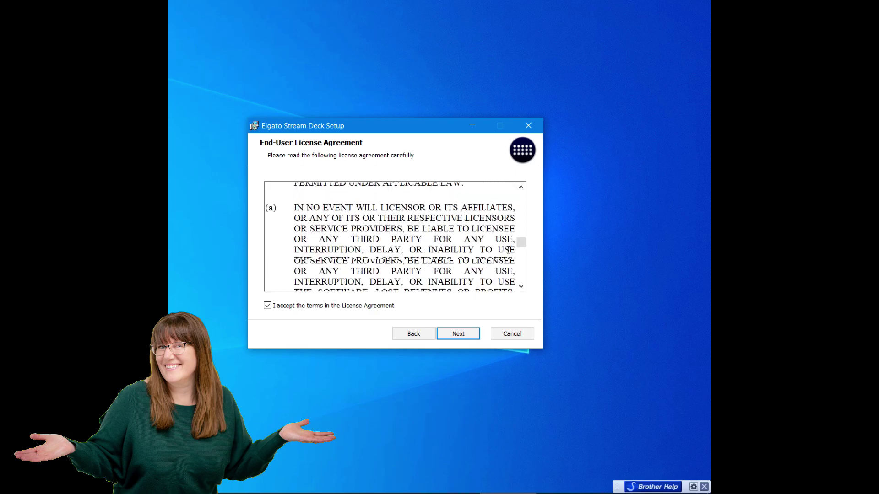
scroll(508, 249, down, 15)
scroll(508, 266, down, 5)
- Keep the default install folder and start installing the Stream Deck update
click(458, 334)
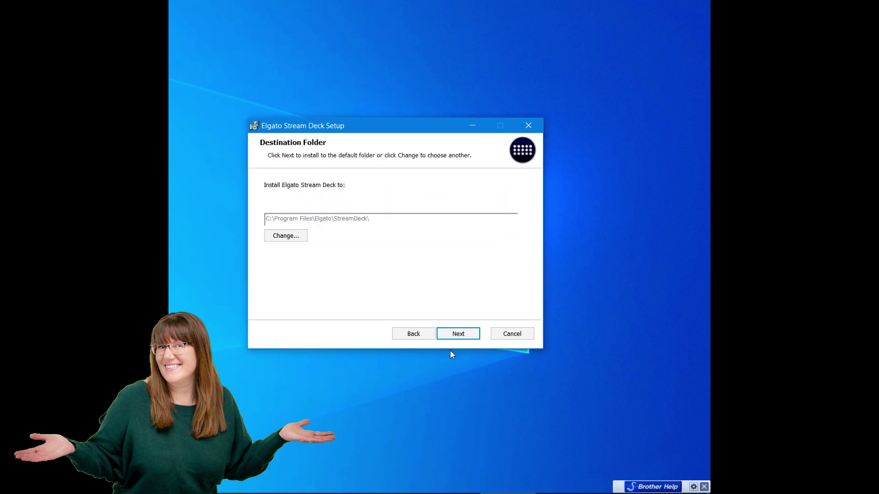
click(460, 333)
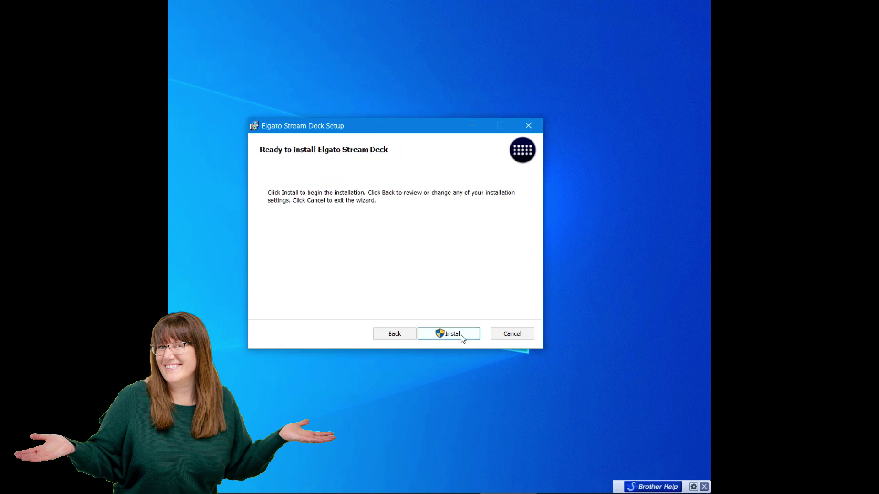
click(461, 336)
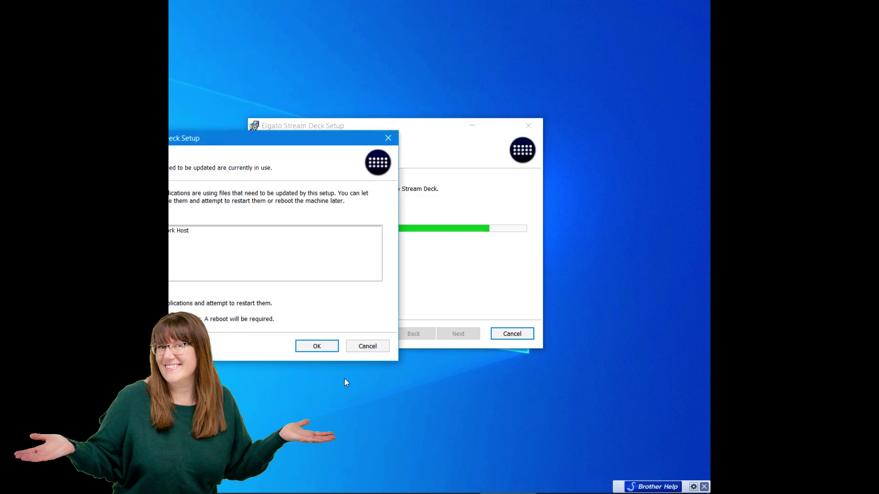
- Let setup close the apps in use and dismiss the first follow-up warning
drag(258, 141, 472, 75)
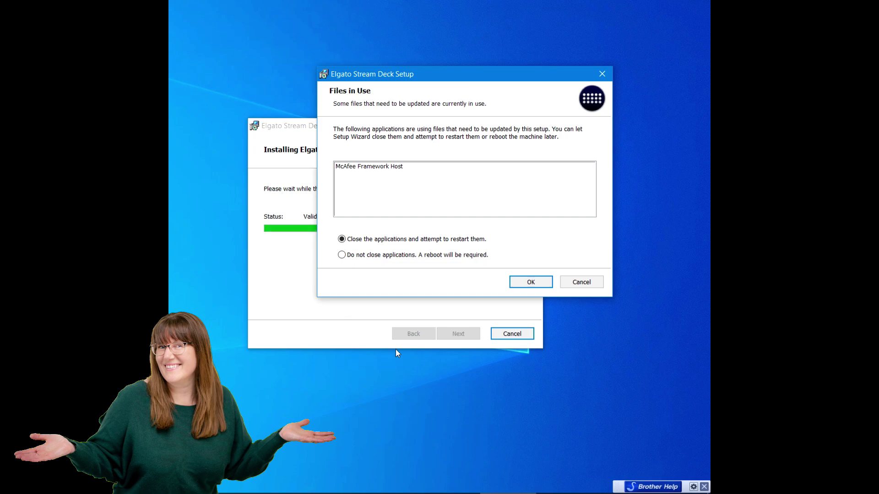
click(531, 283)
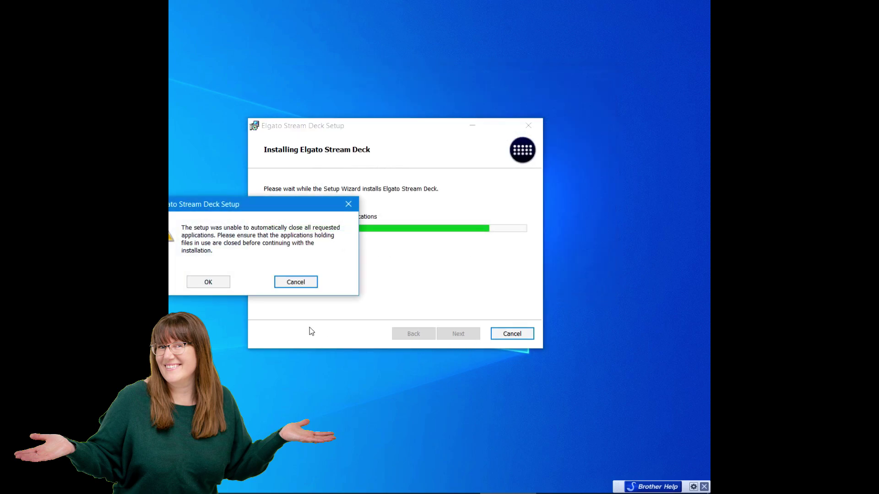
drag(253, 222, 548, 177)
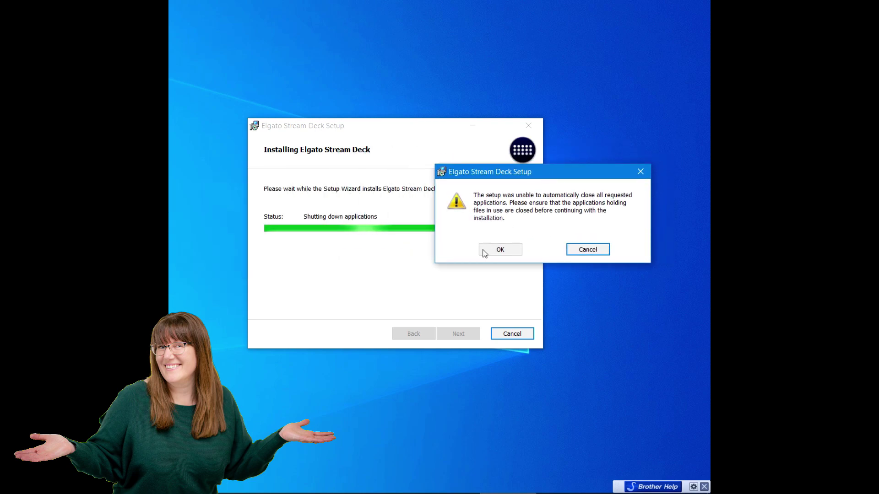
click(495, 255)
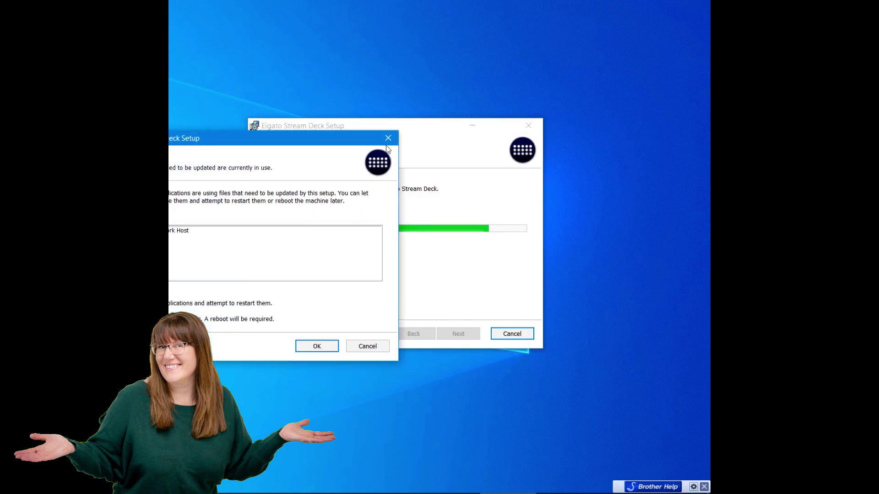
- Clear the second Files in Use notice and warning, then finish the setup wizard
drag(263, 138, 495, 76)
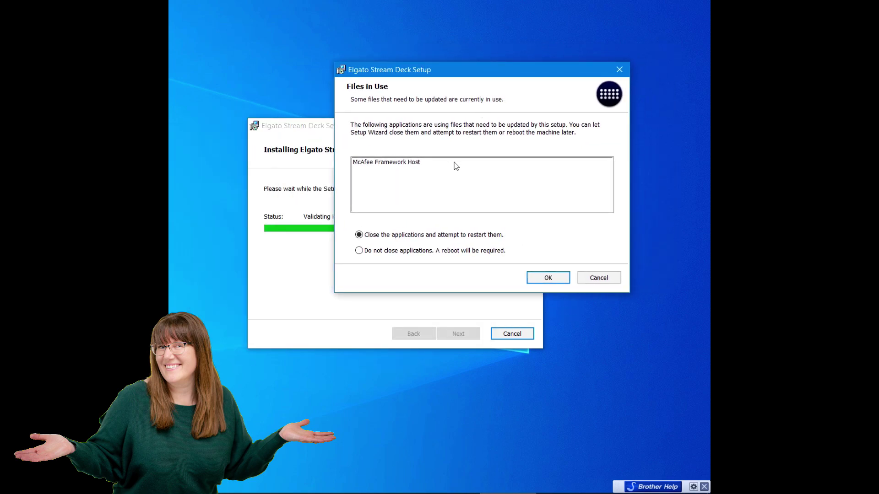
click(544, 280)
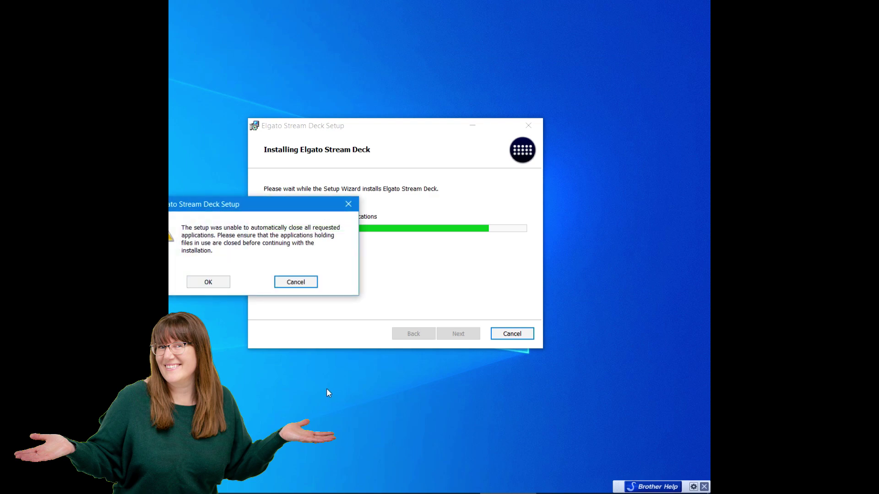
drag(257, 211, 285, 209)
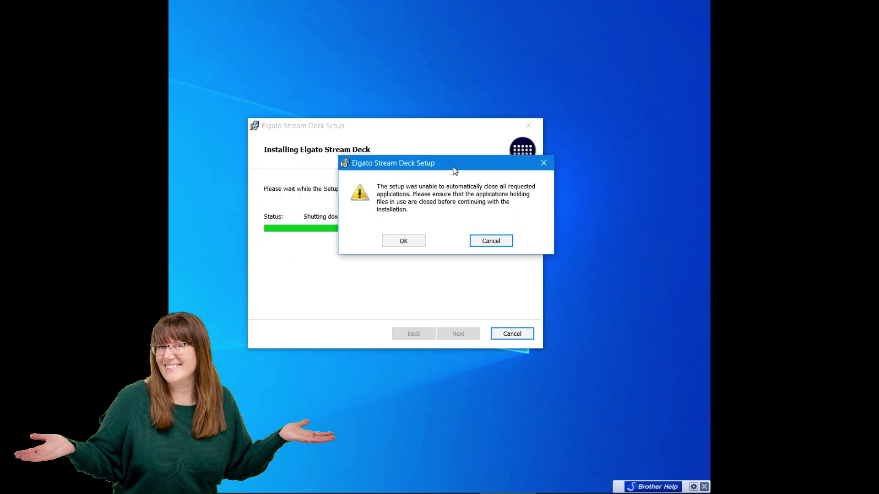
drag(454, 170, 479, 162)
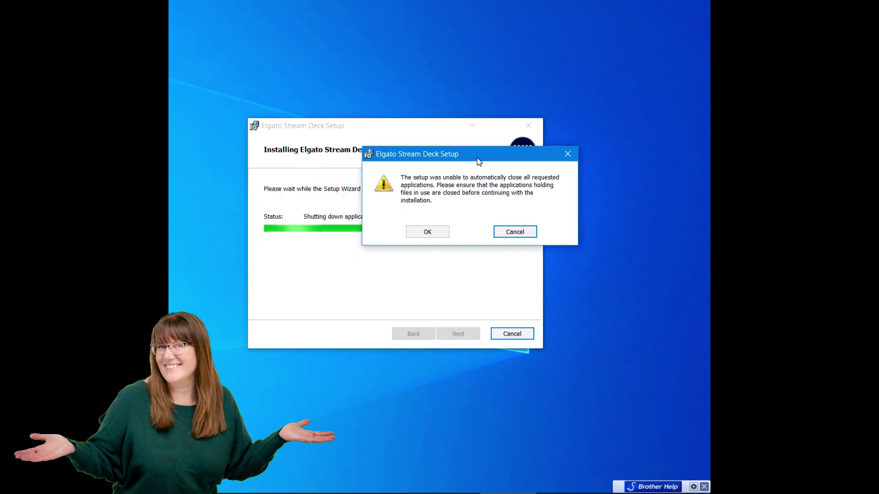
click(423, 234)
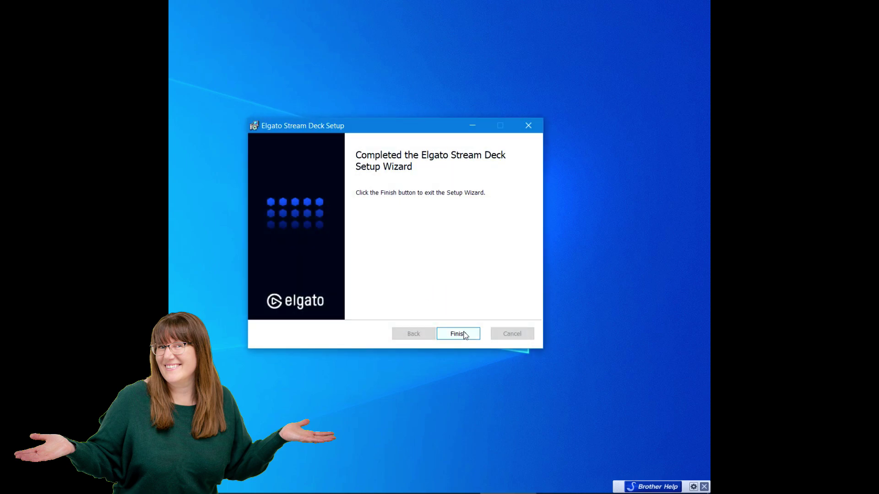
click(464, 334)
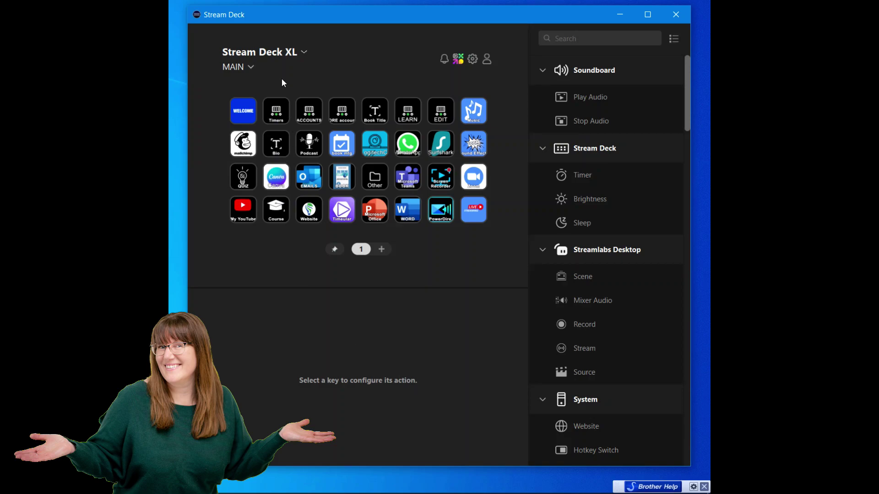
click(252, 66)
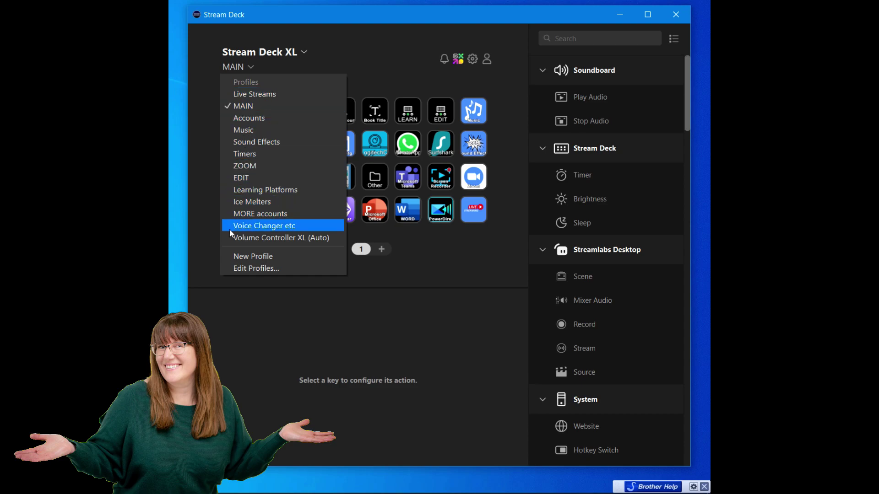
click(248, 166)
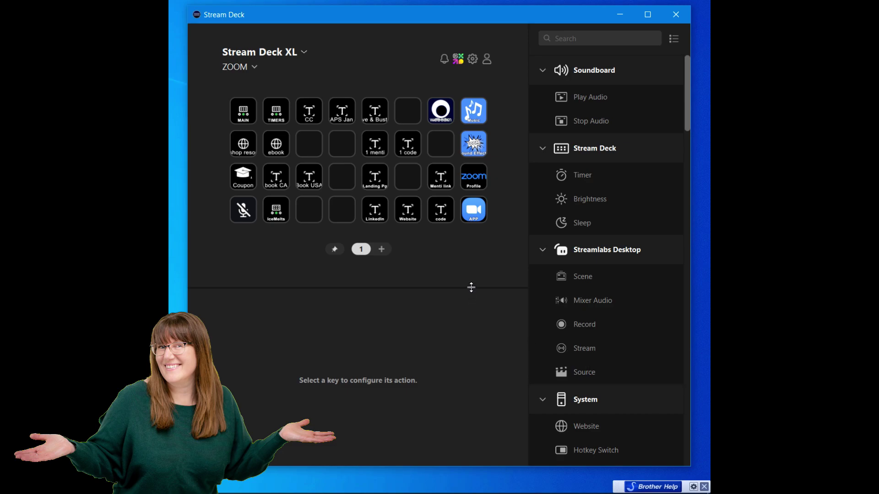
click(259, 65)
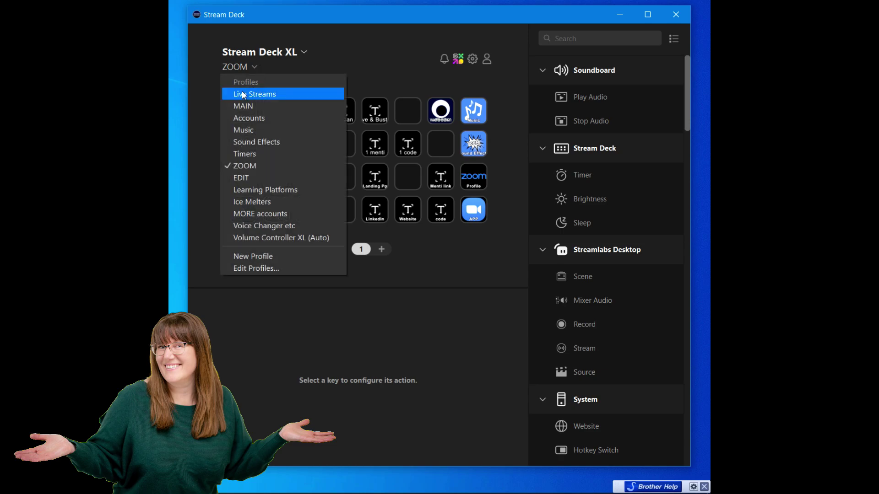
click(242, 104)
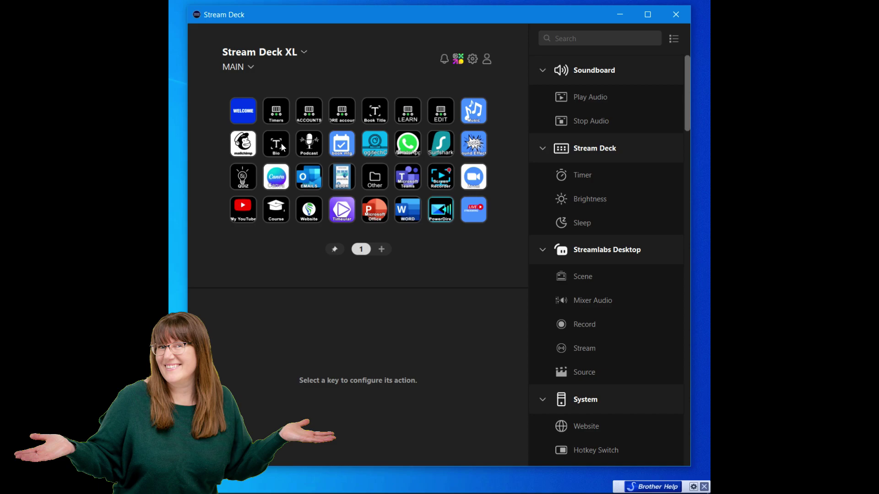
- Select the Bio key and scroll through its Text action's bio text
click(281, 147)
scroll(383, 363, down, 3)
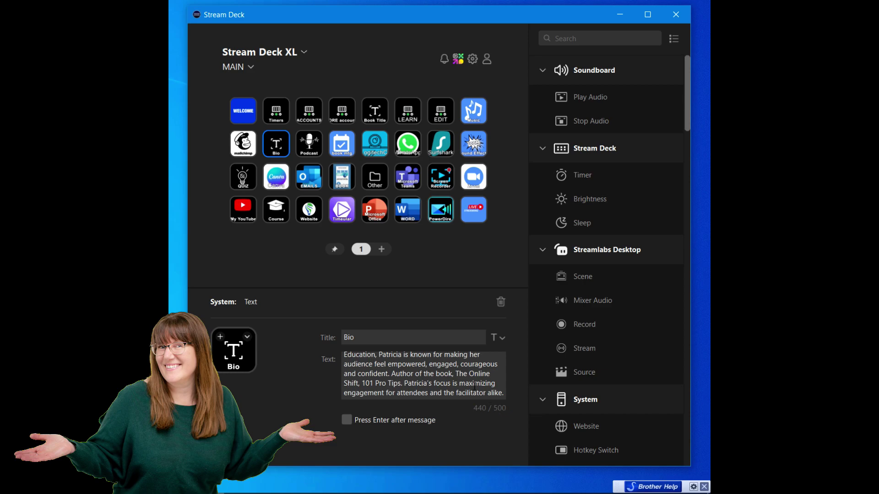
scroll(464, 373, up, 3)
scroll(464, 373, down, 3)
scroll(463, 373, up, 3)
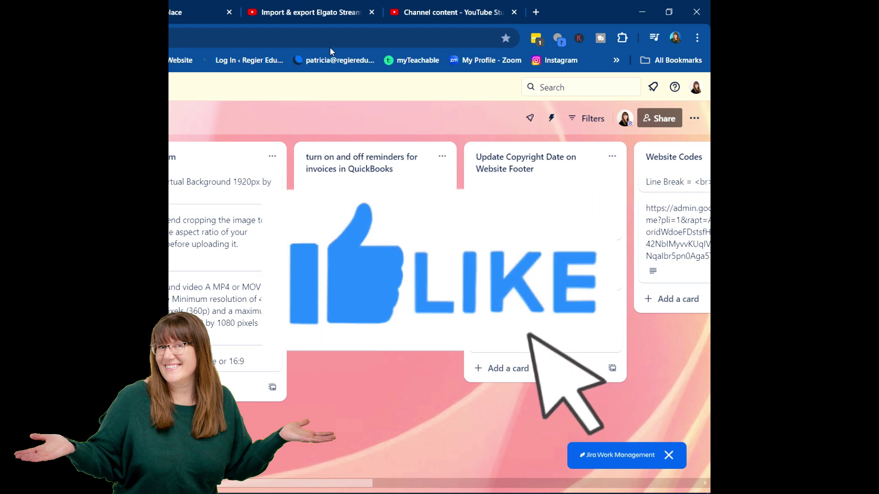
- Minimize Chrome to bring Stream Deck back into view
click(641, 13)
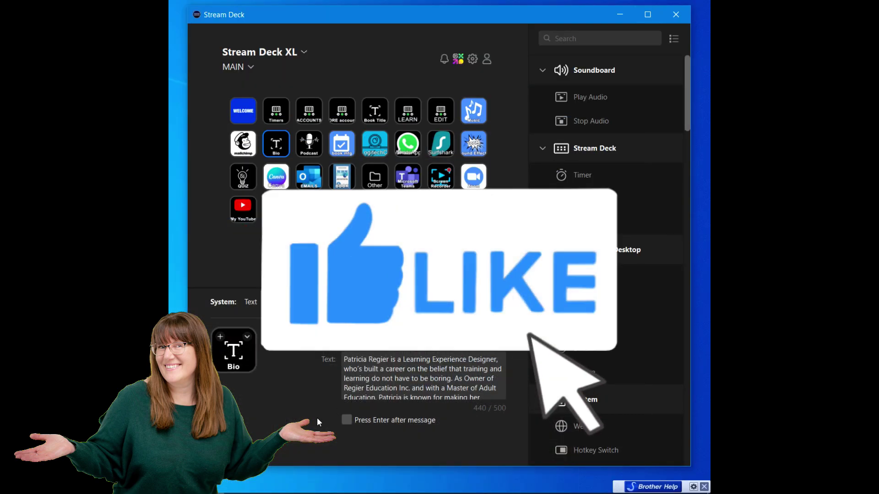